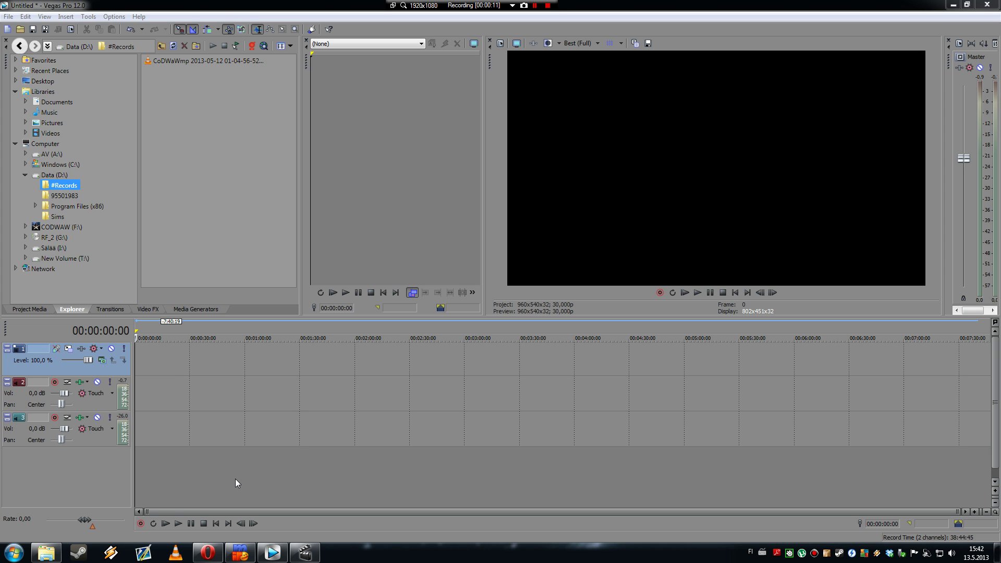
Step: Place the CoDWaWmp AVI from #Records on the Vegas timeline as one video and two audio events
click(45, 552)
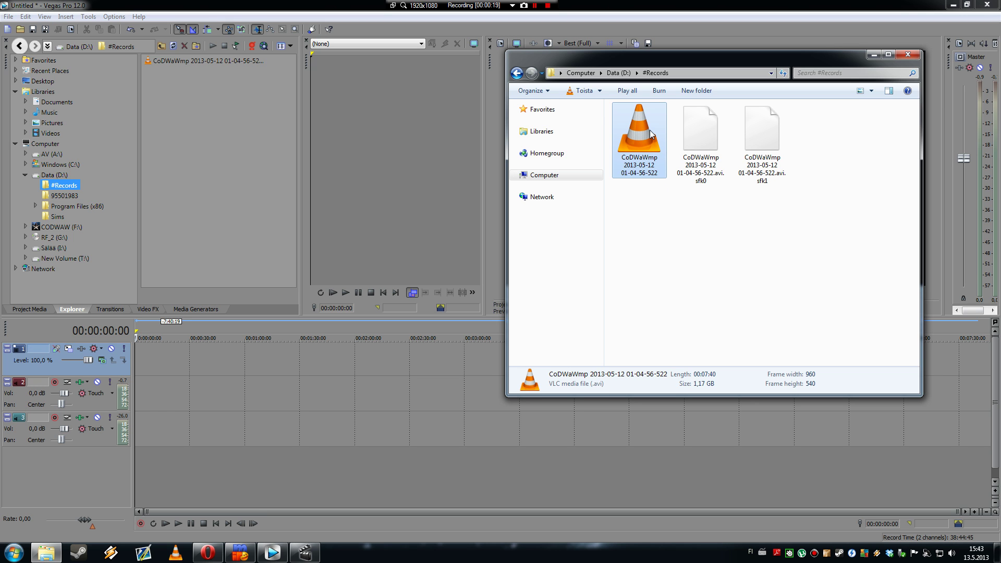
drag(640, 136, 136, 357)
click(878, 59)
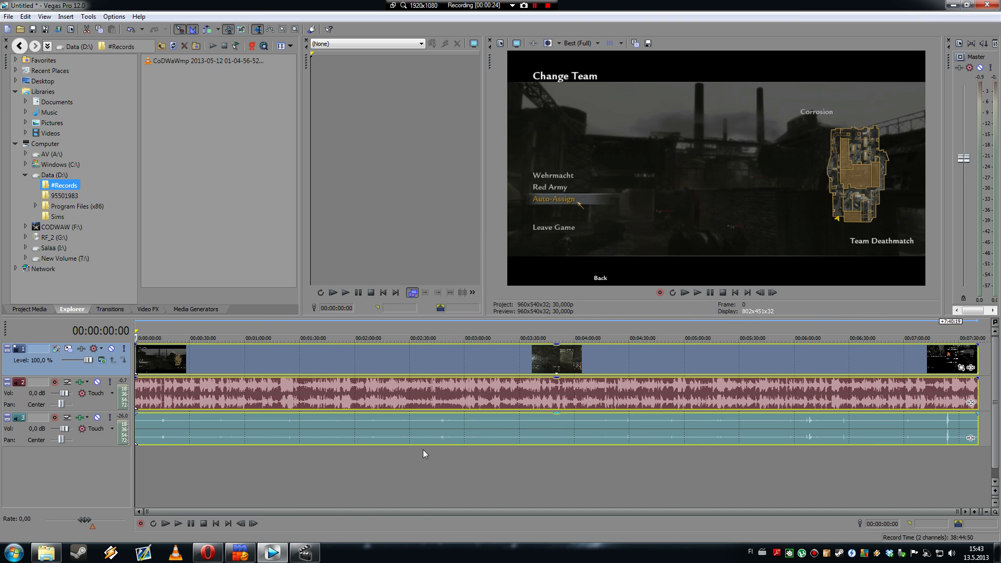
Step: Play the CoDWaWmp clip to see the glitches, then delete its video and audio events
click(169, 523)
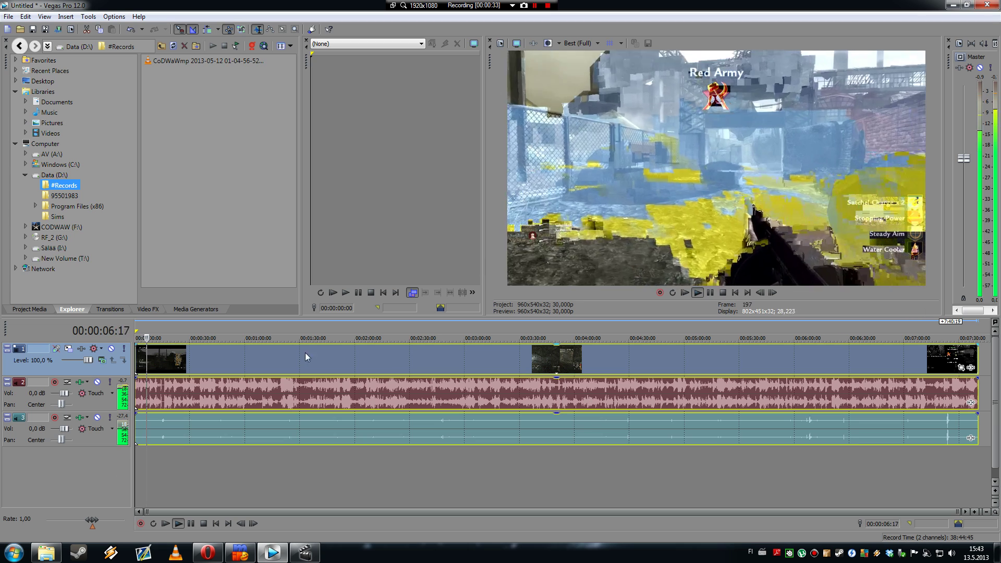
click(203, 524)
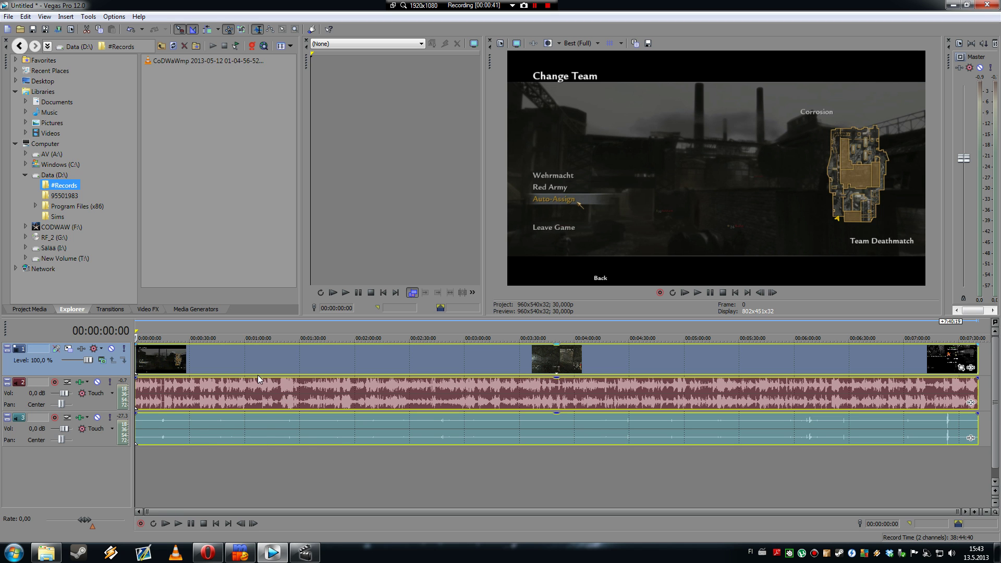
key(Delete)
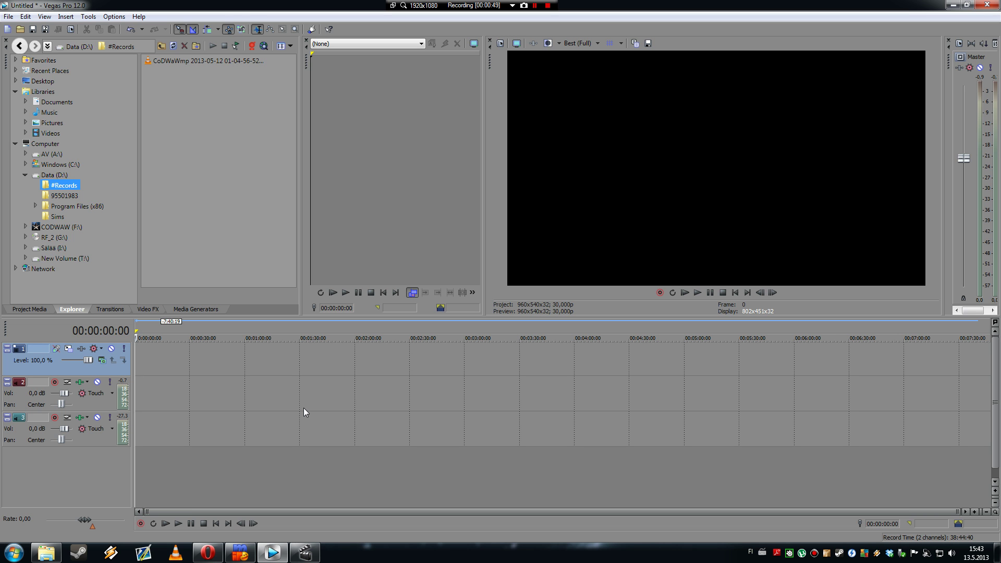
Step: Bring up the empty Avidemux window and restore the D:\#Records Explorer window beside it
click(311, 547)
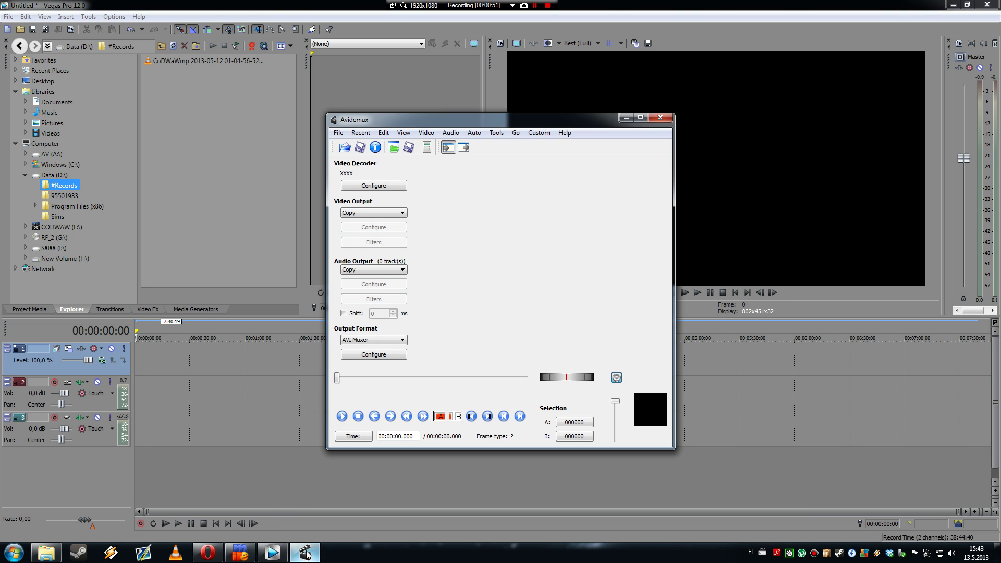
click(46, 552)
Step: Load the CoDWaWmp AVI (00:07:40.633) into Avidemux, keeping Video Output on Copy
drag(642, 137, 436, 272)
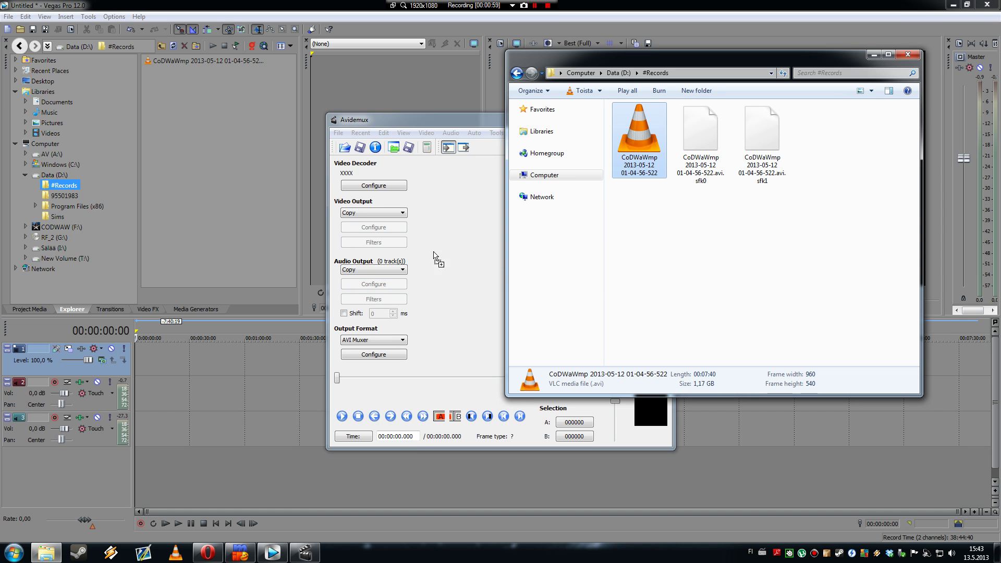
drag(446, 116, 254, 77)
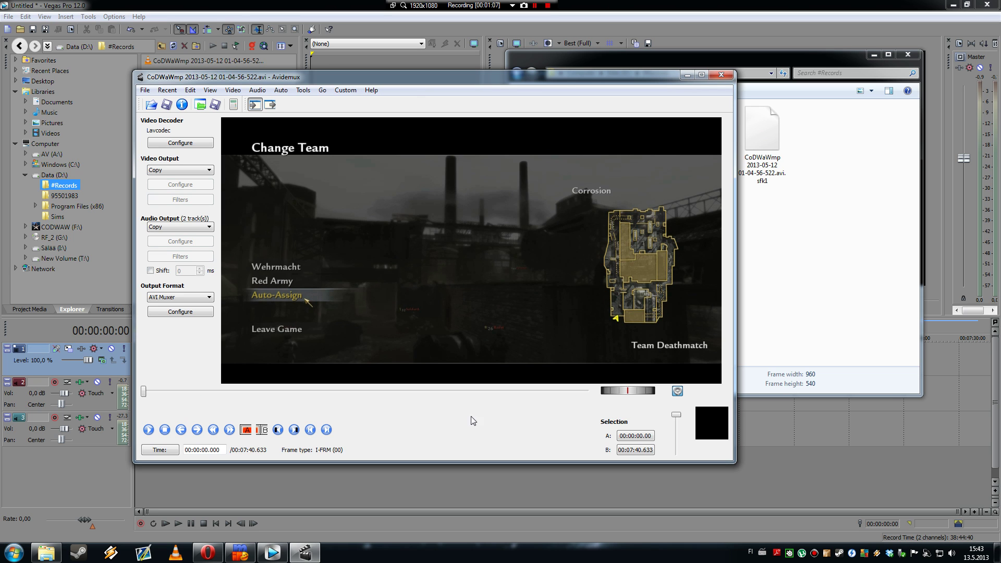
click(166, 173)
click(165, 173)
click(206, 298)
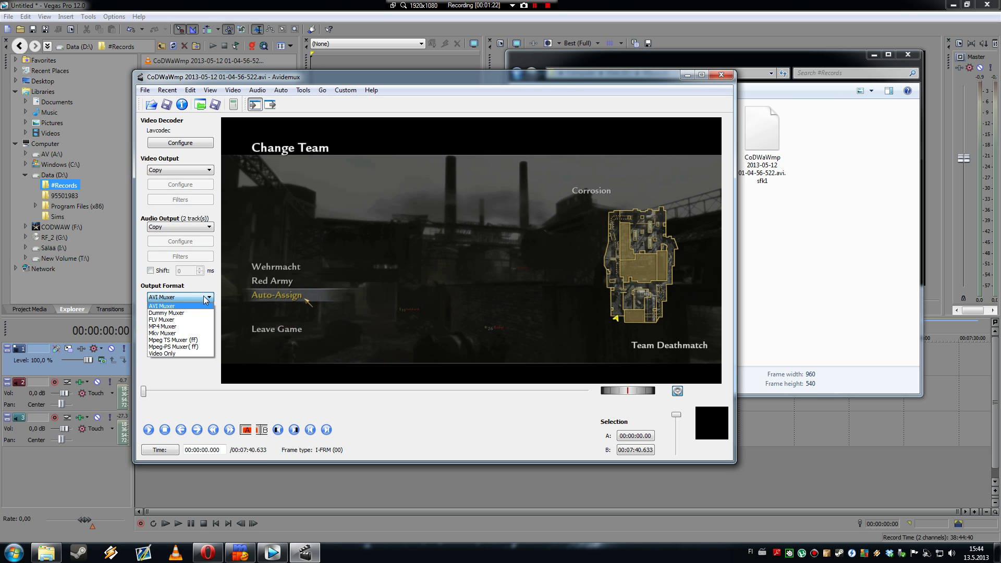
Step: Switch output format to MP4 Muxer and disable audio Track 1 and Track 2
click(169, 326)
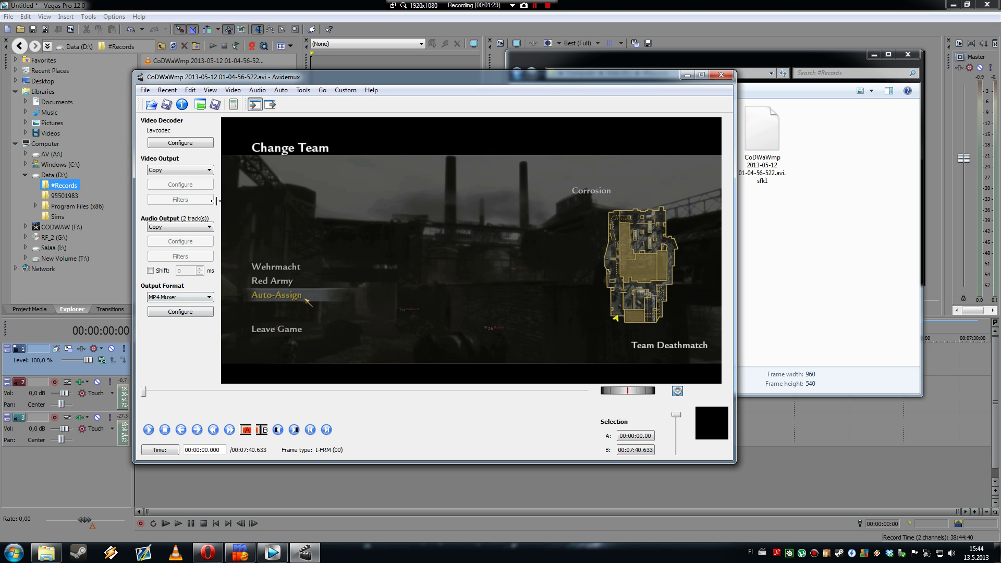
click(258, 92)
click(271, 102)
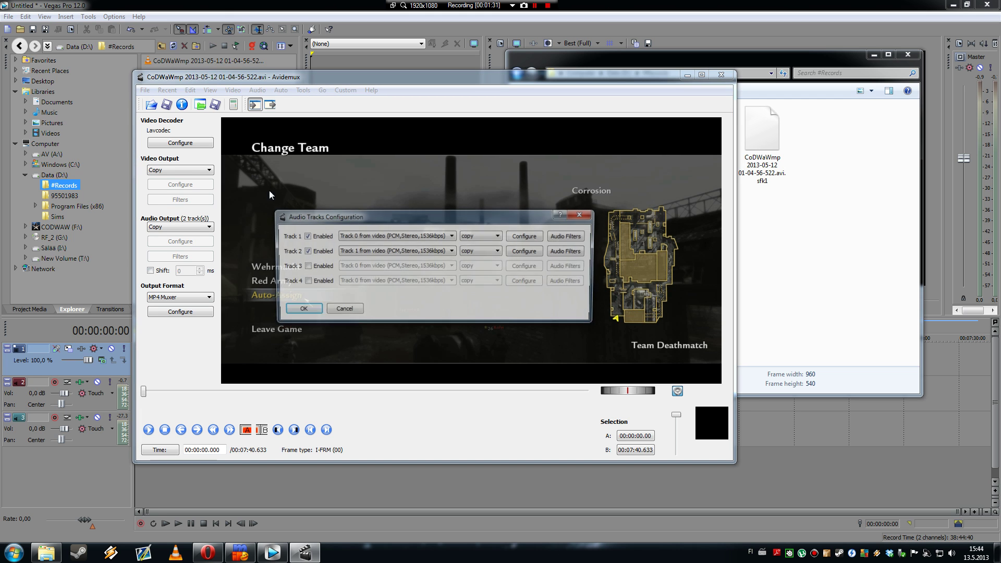
click(304, 251)
click(305, 235)
click(305, 251)
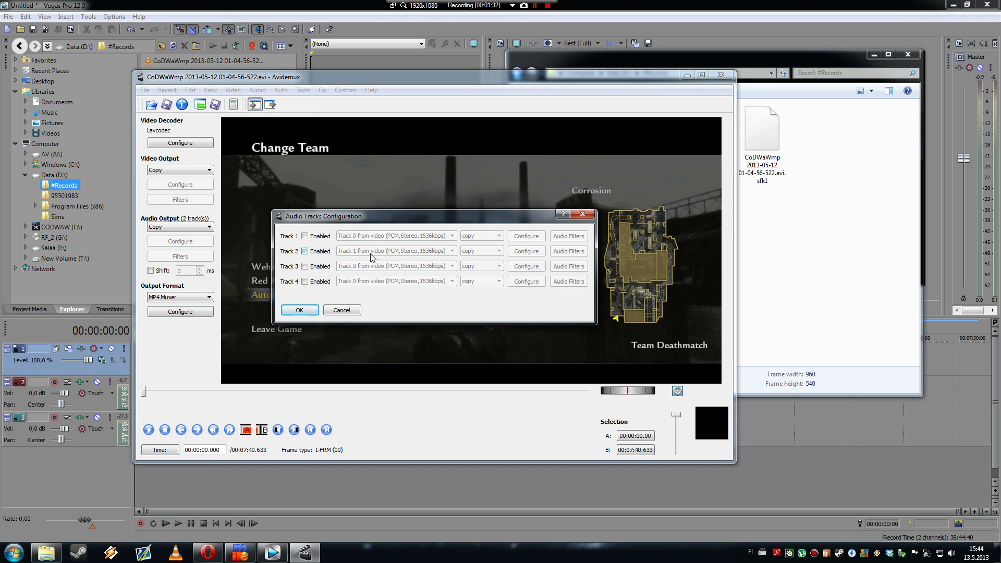
click(299, 309)
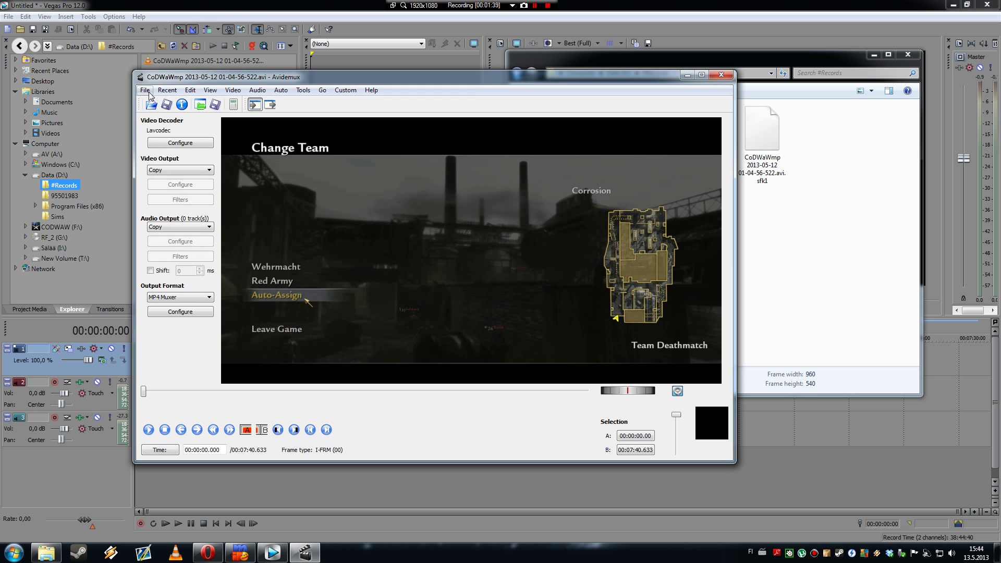
Step: Save the video-only remux as mp4test.mp4 in D:/#Records and acknowledge the Done message
click(167, 105)
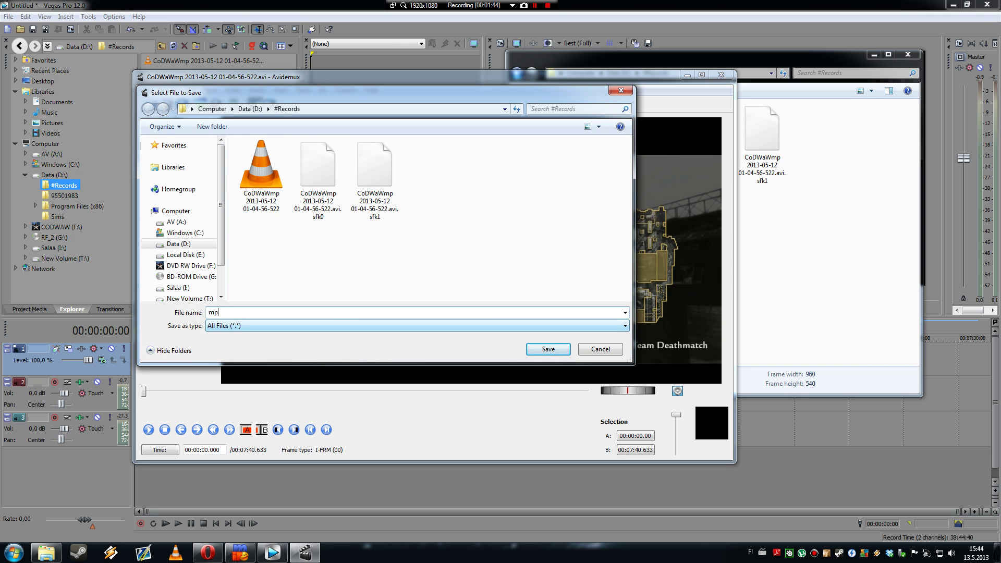
text(mp4test.mp4)
drag(229, 312, 232, 312)
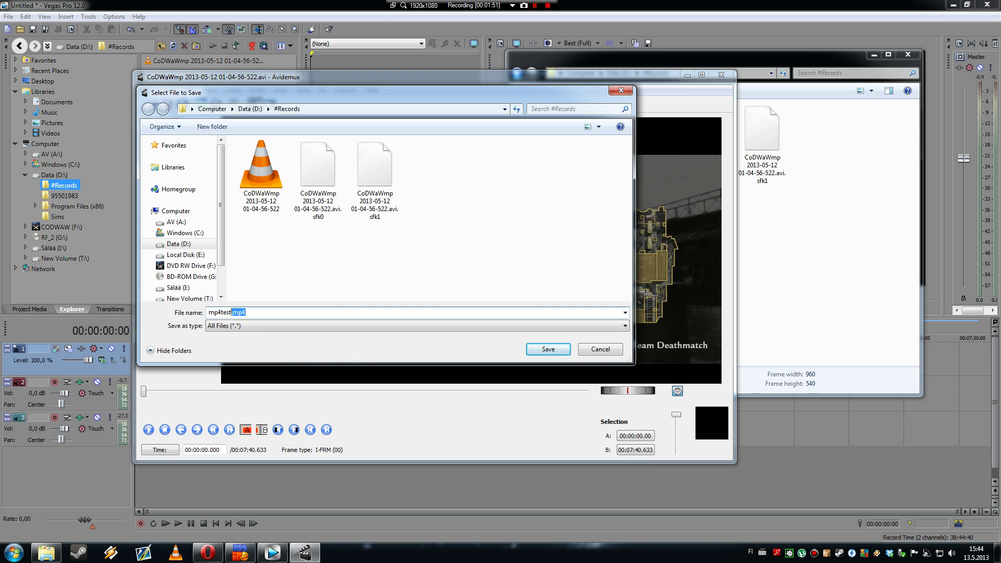
click(547, 349)
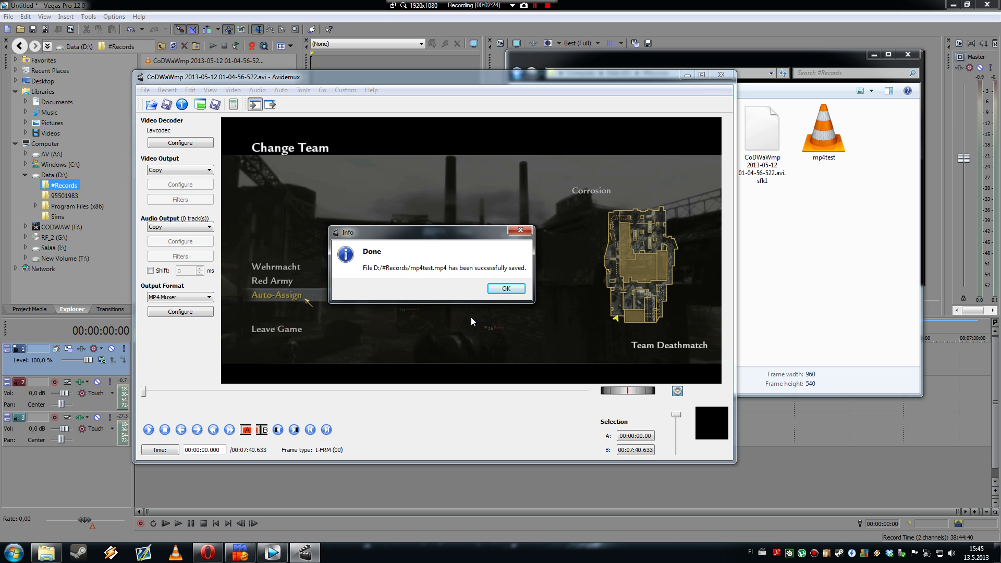
click(506, 289)
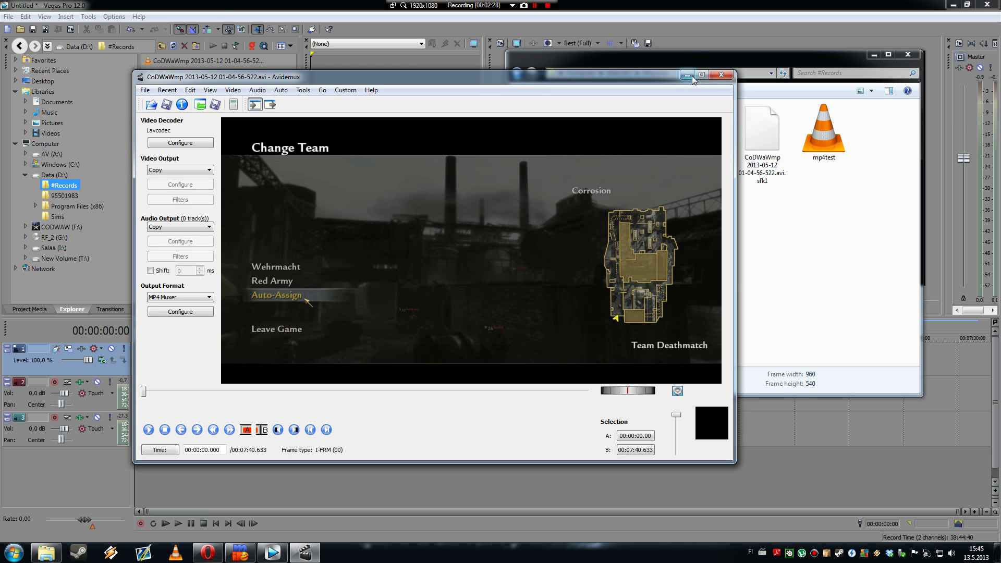
Step: Close Avidemux and compare the 1,01 GB mp4test.mp4 details with the original AVI
click(721, 74)
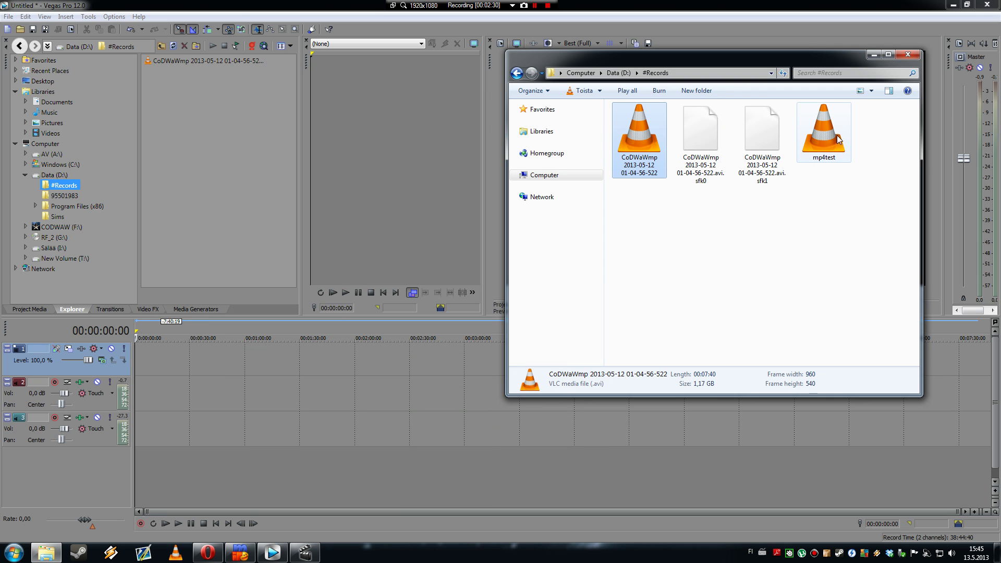
mouse_move(832, 137)
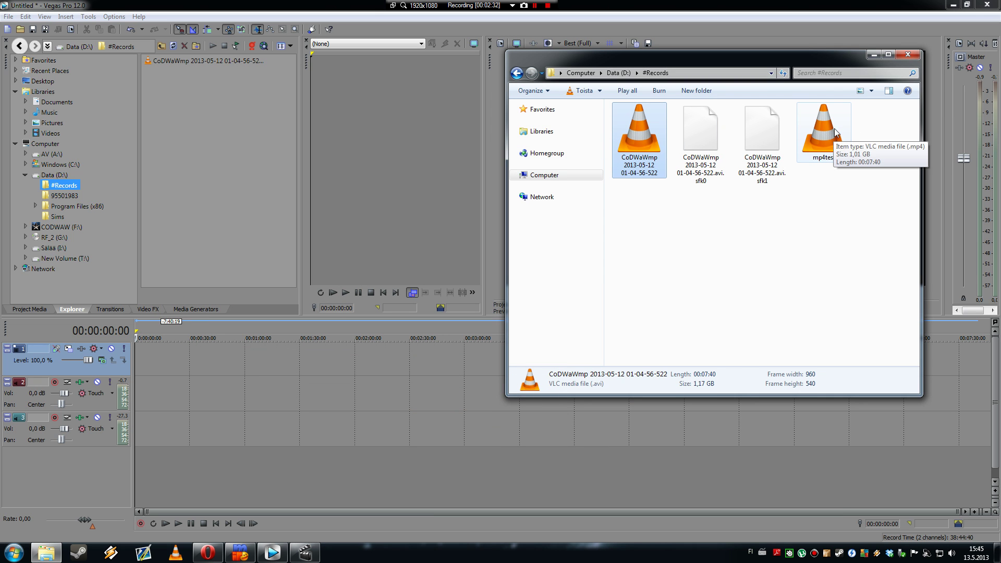
click(834, 131)
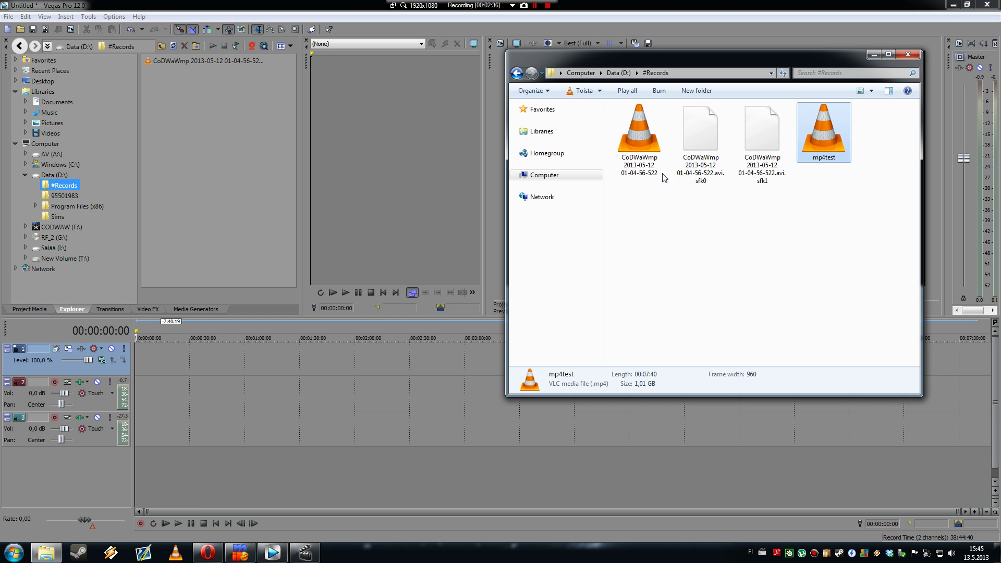
click(646, 130)
click(817, 144)
Step: Drop mp4test.mp4 onto the Vegas timeline as a video-only event and play it back
drag(833, 116, 138, 360)
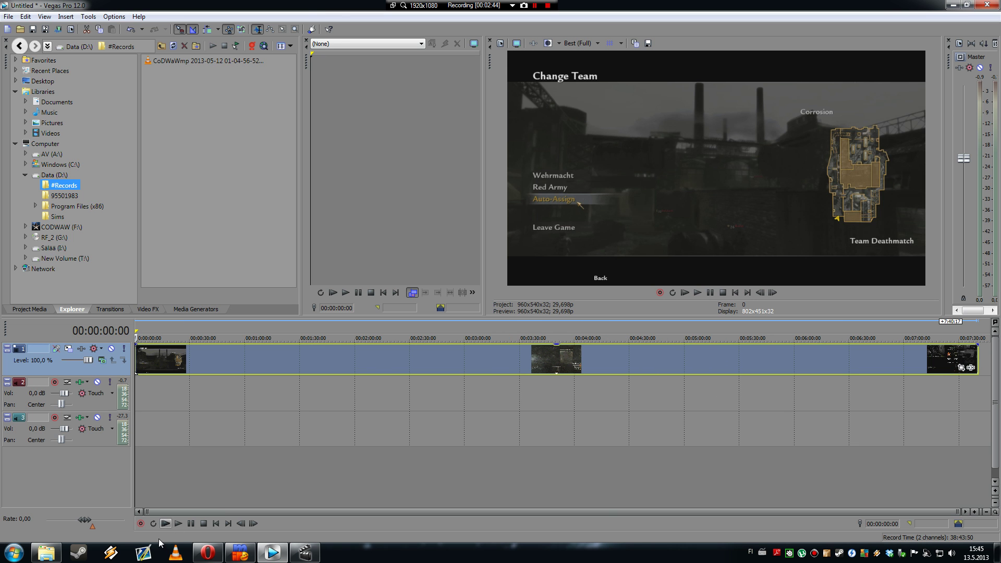
click(170, 523)
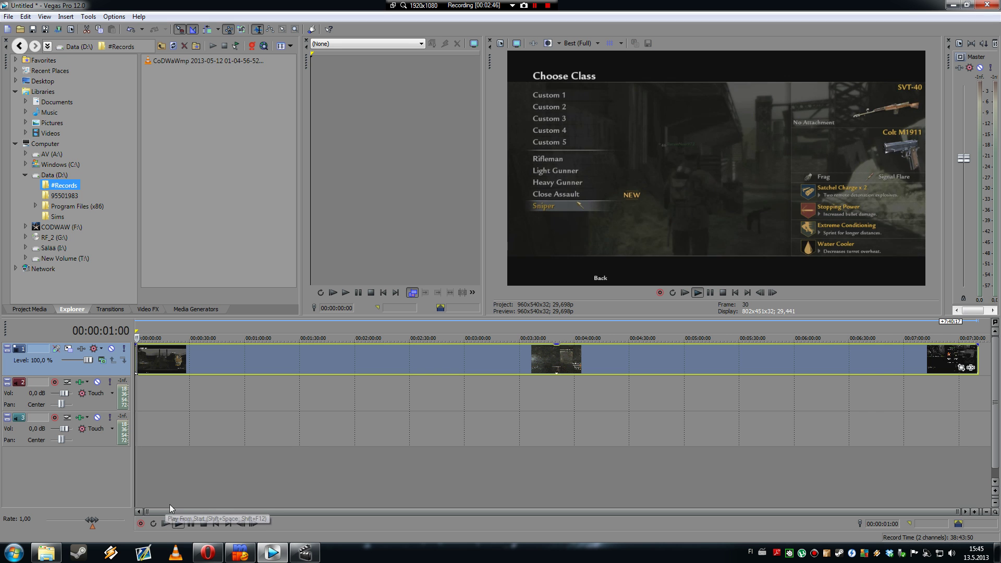